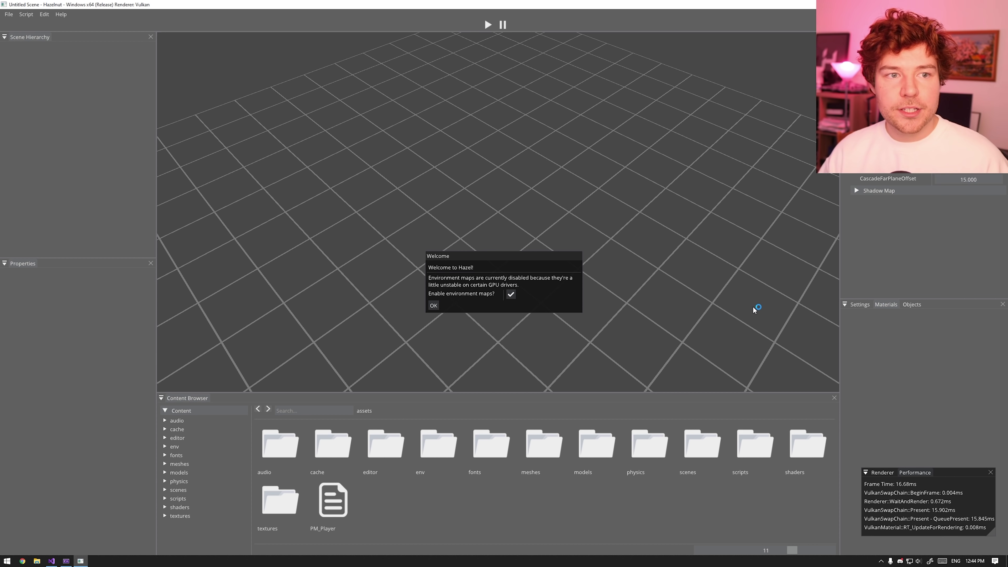
Dismiss the welcome message with environment maps enabled and load the SponzaDemo scene from the scenes folder into the viewport.
click(434, 306)
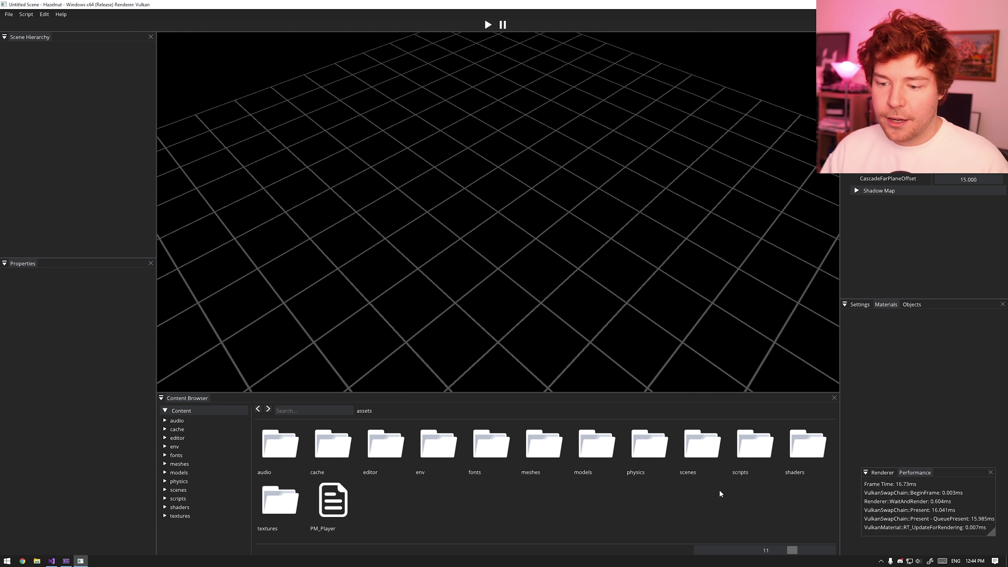
double_click(705, 452)
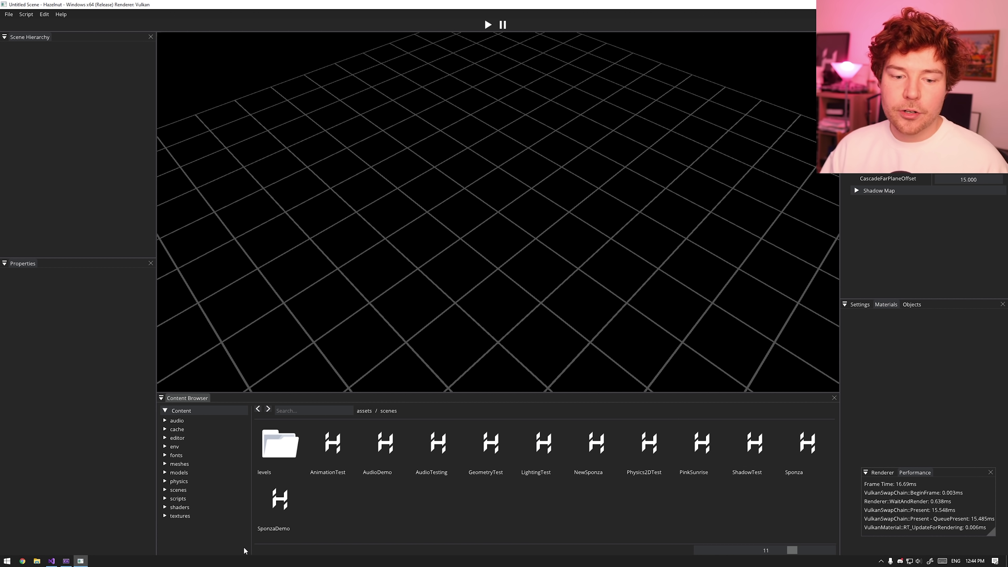
drag(280, 500, 581, 315)
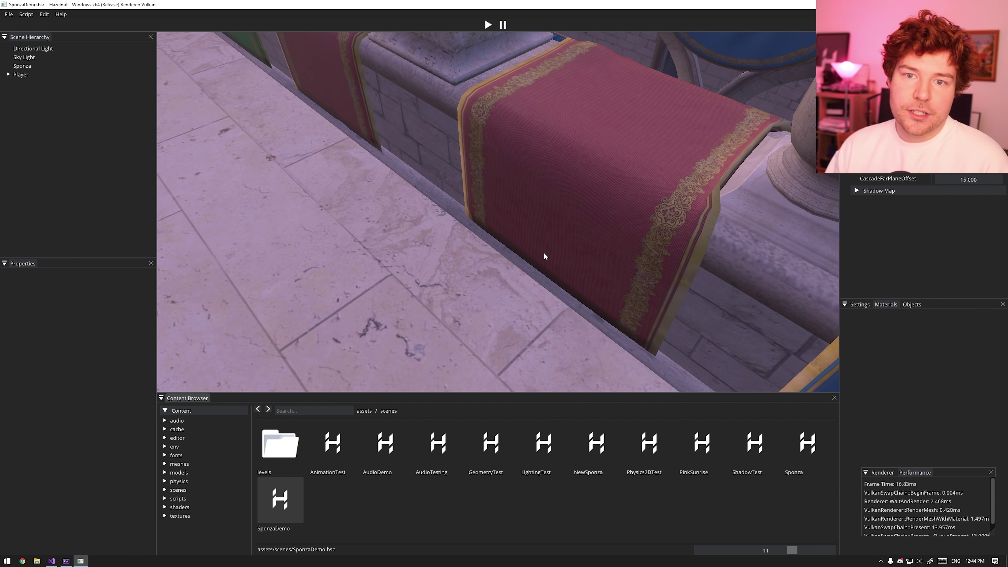
Select the Sponza mesh and examine its wireframe from several angles, including the potted plant on the courtyard floor.
alt+drag(544, 255, 683, 278)
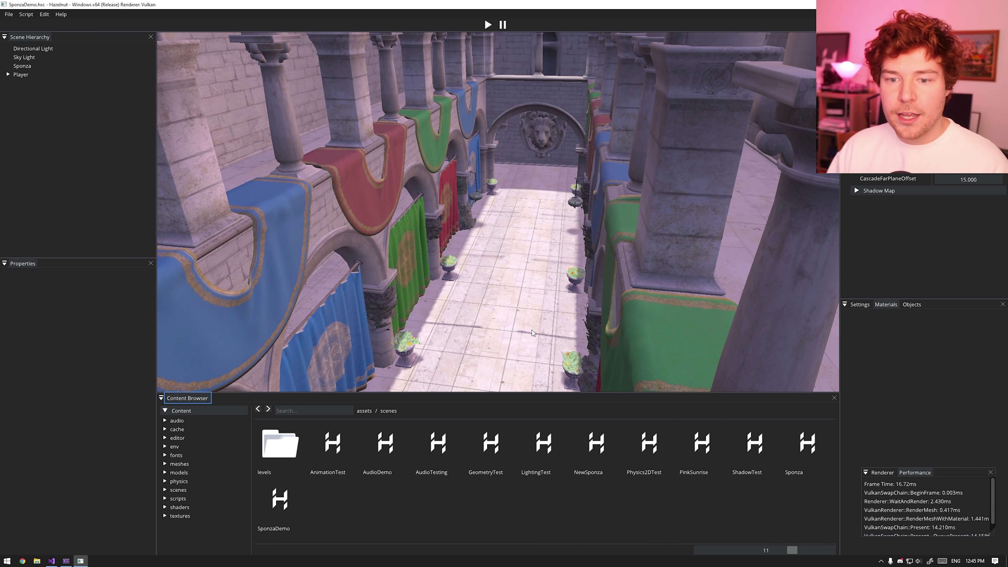
click(544, 261)
alt+drag(545, 262, 590, 277)
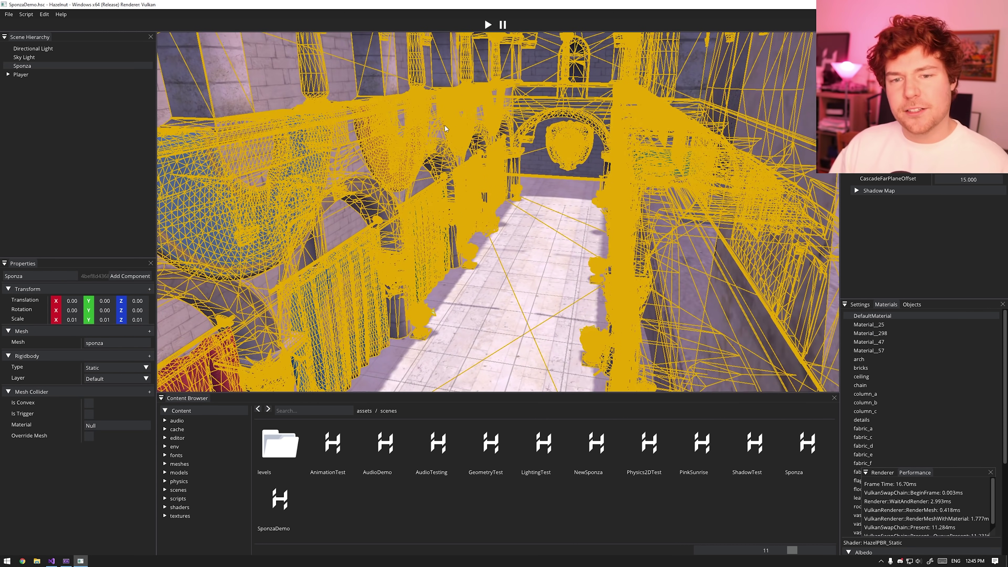
alt+drag(445, 125, 624, 288)
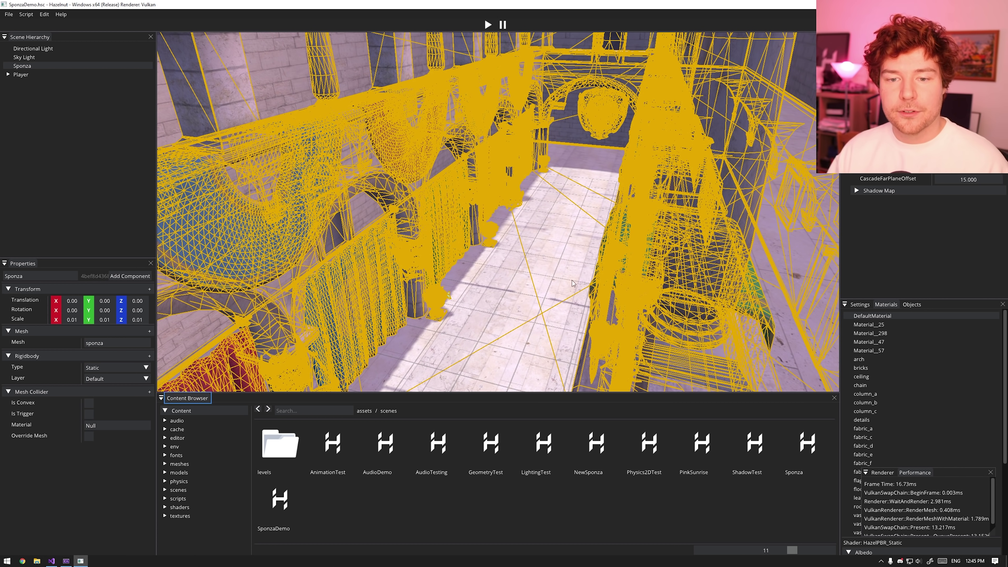
alt+drag(622, 298, 470, 190)
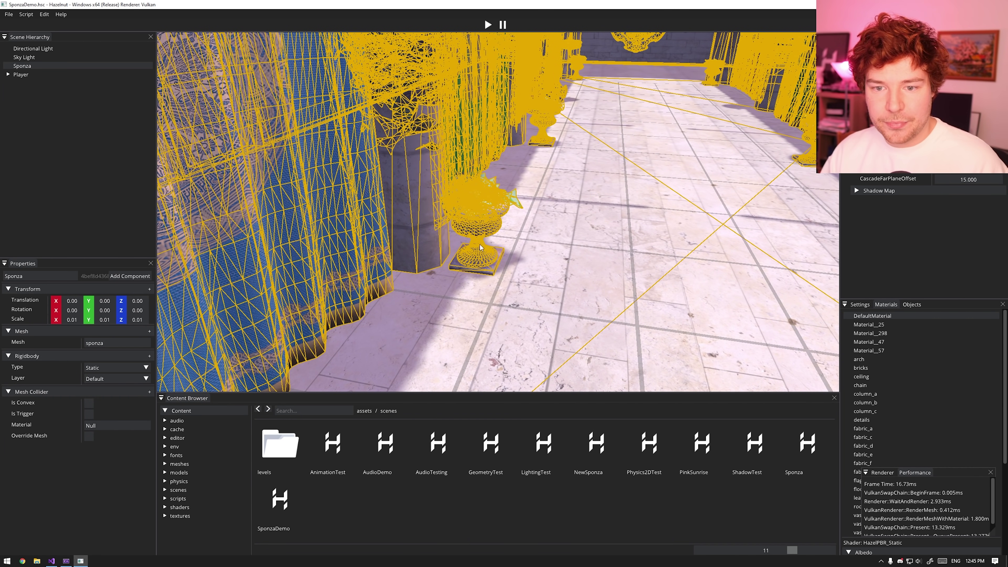
alt+drag(480, 244, 516, 223)
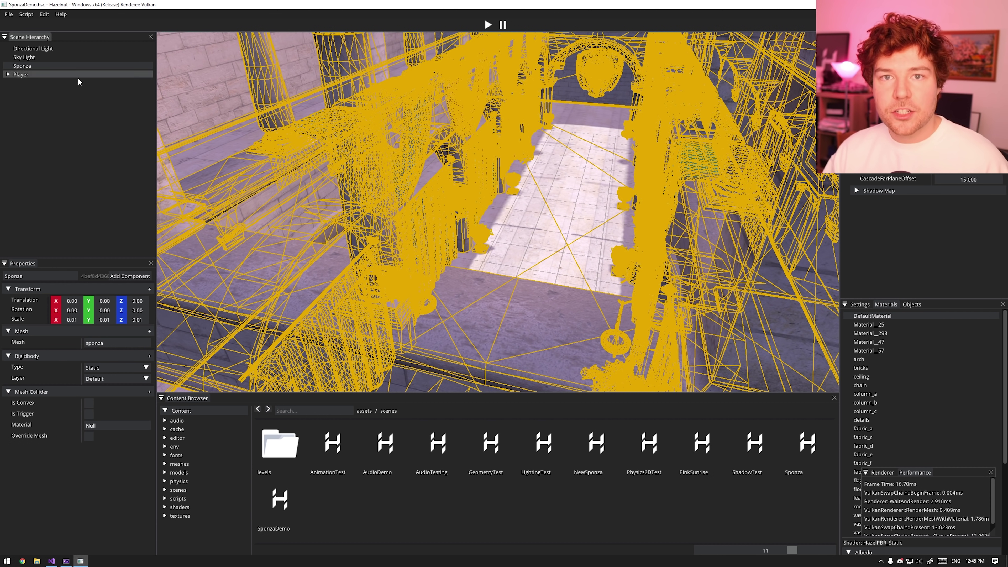
Expand the Player entity and examine the properties of the Player and its child Camera.
click(14, 75)
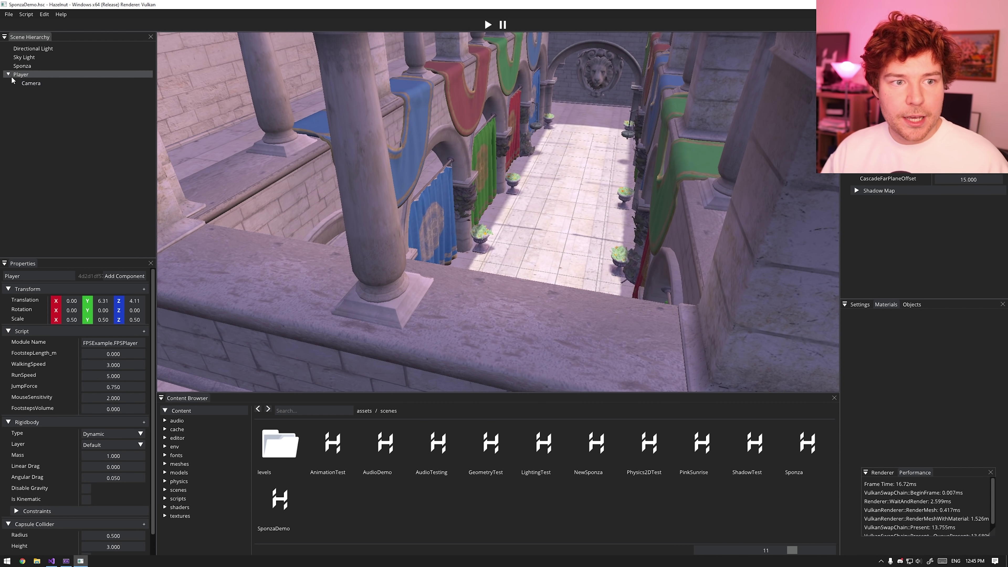
double_click(23, 73)
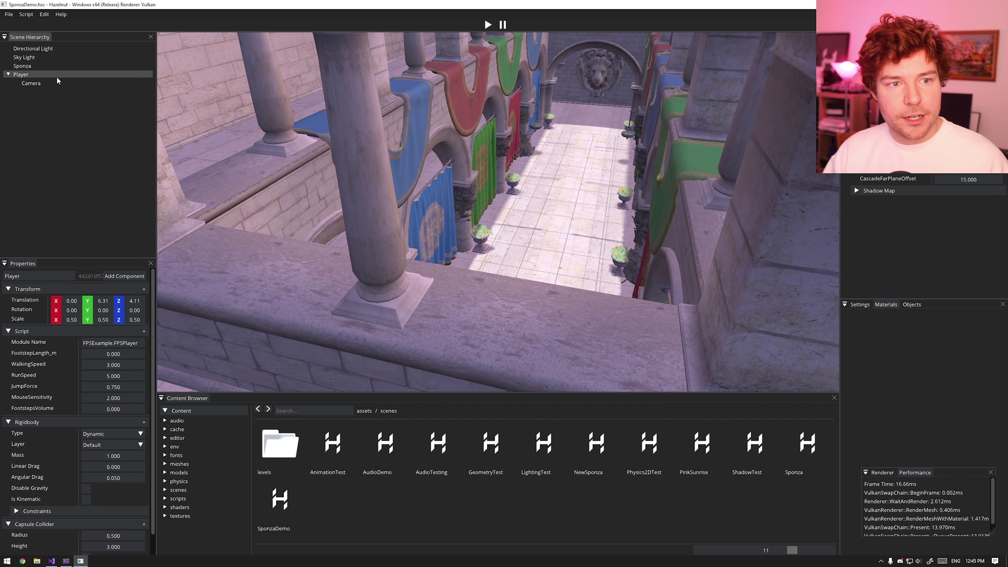
click(29, 84)
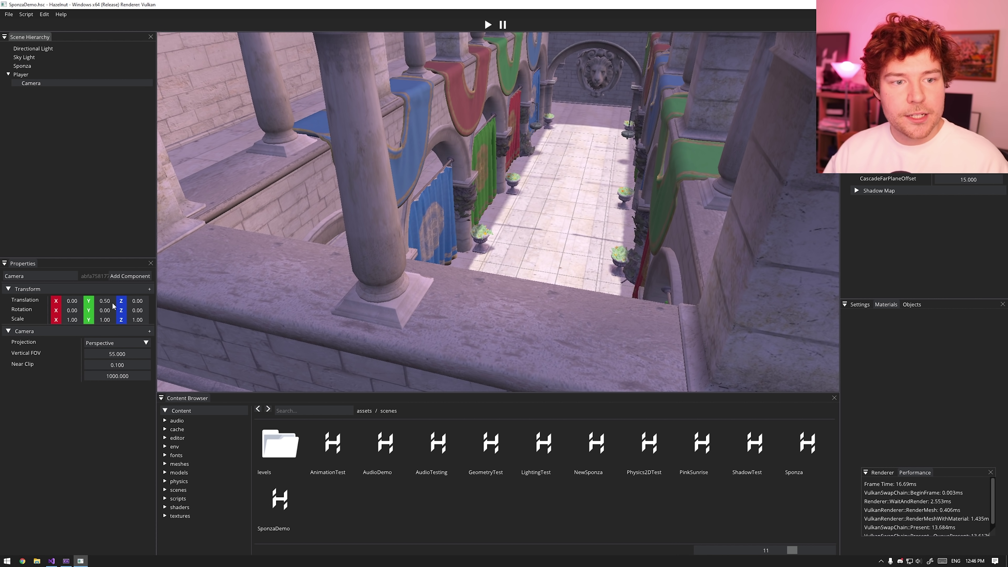
click(36, 74)
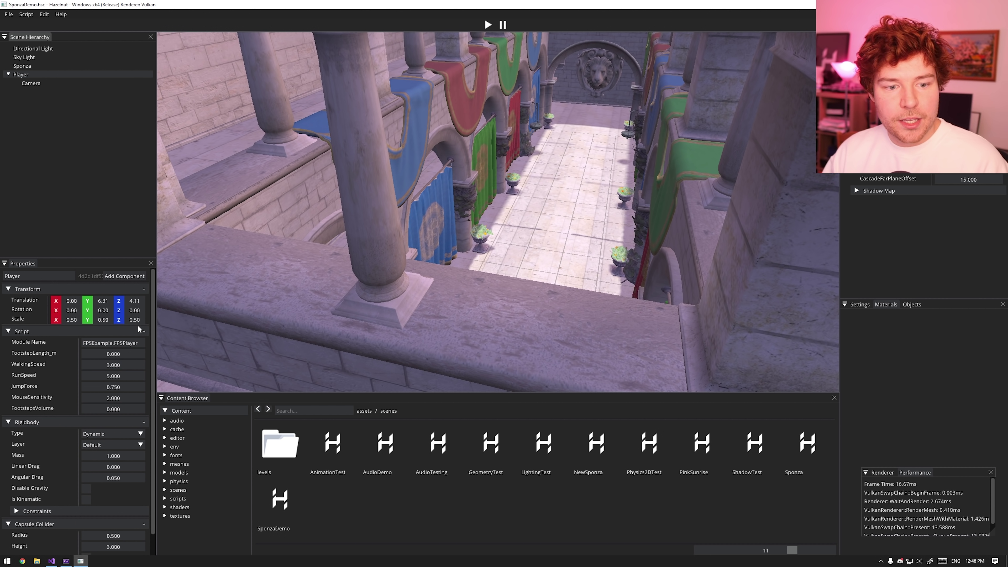
scroll(91, 381, down, 1)
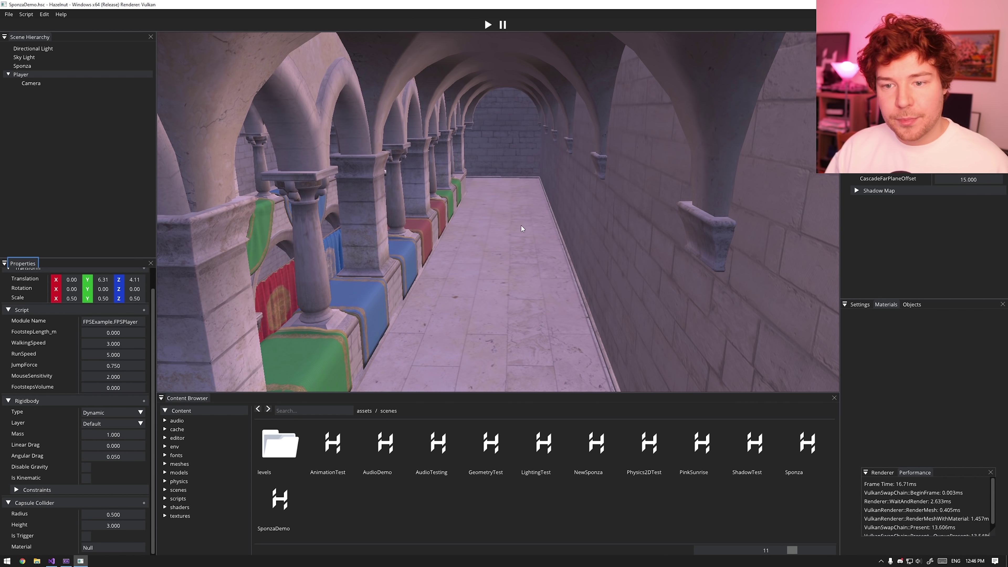
Locate the Player in the upper corridor with the translation gizmo and look through the components that can be added to it.
key(w)
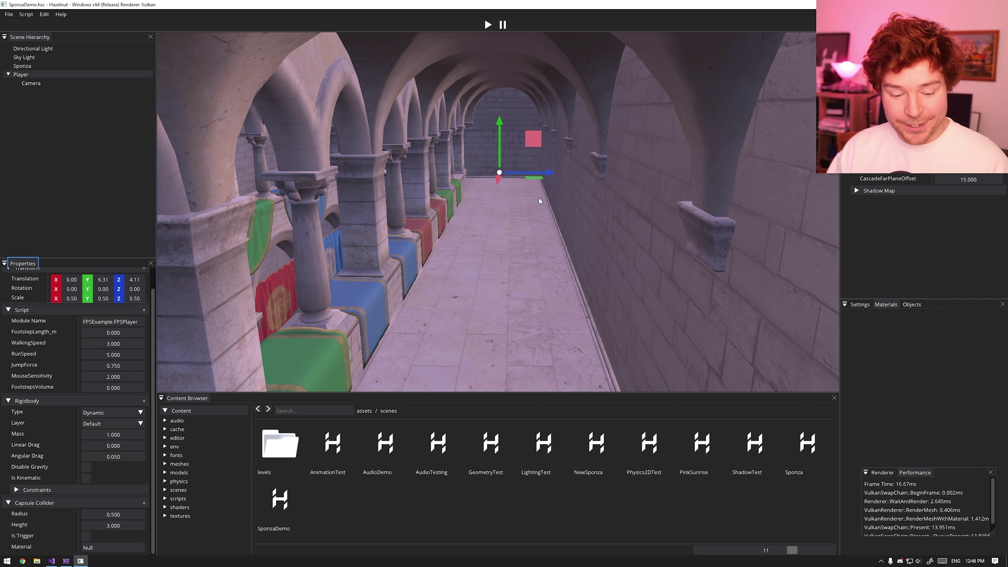
key(e)
key(w)
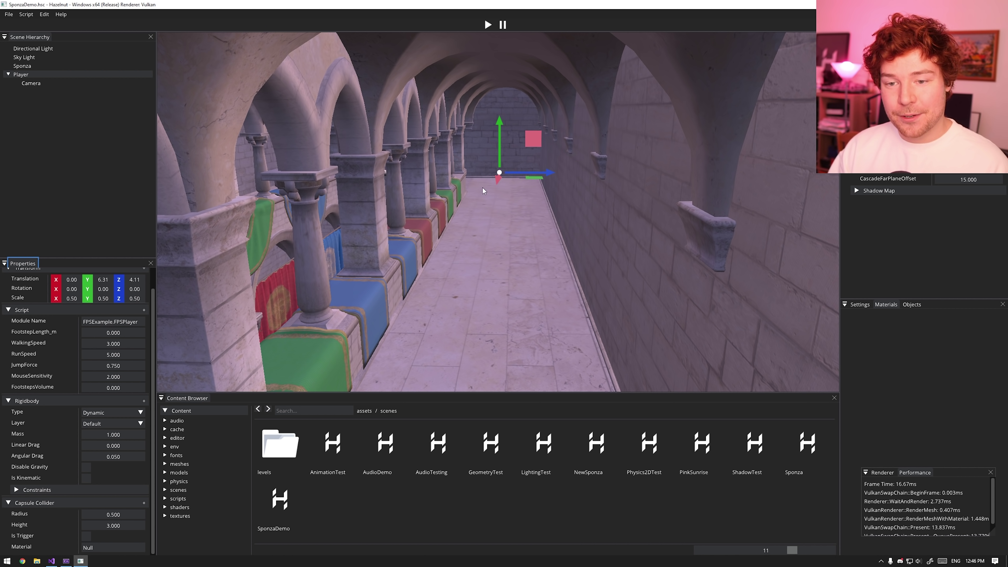
key(q)
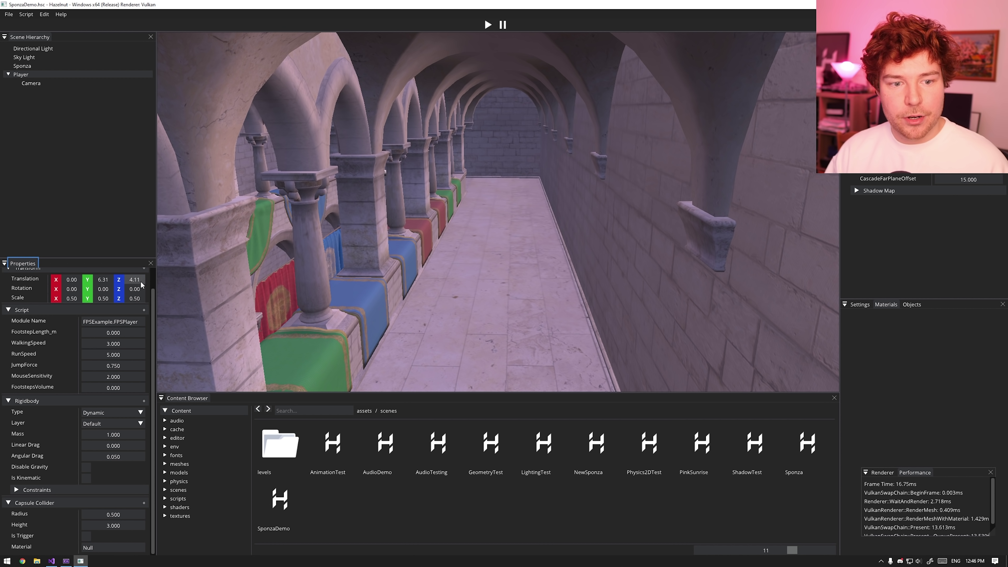
scroll(141, 283, up, 1)
click(126, 276)
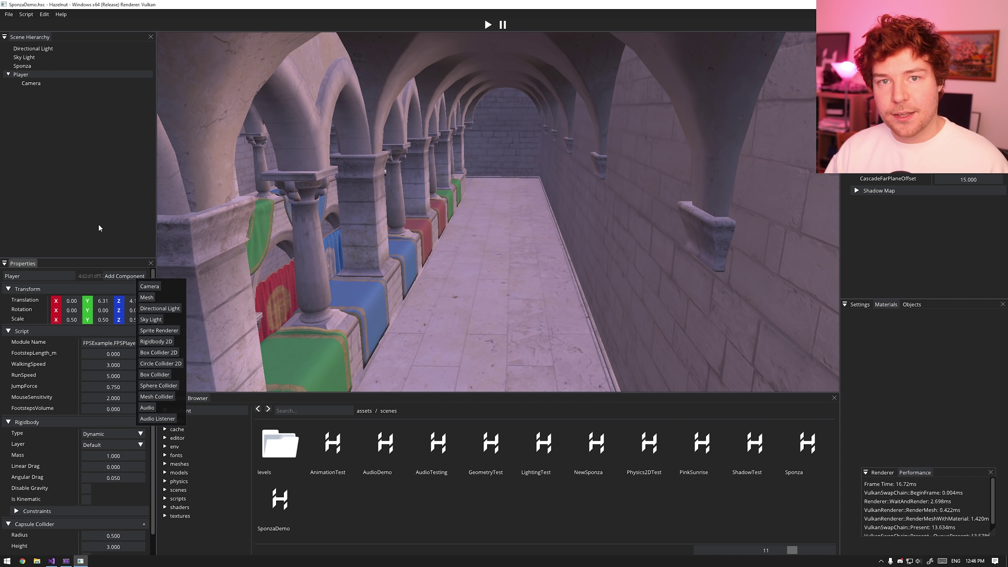
click(279, 268)
Enable the display of physics colliders and view the Player's capsule in the corridor from closer up.
key(w)
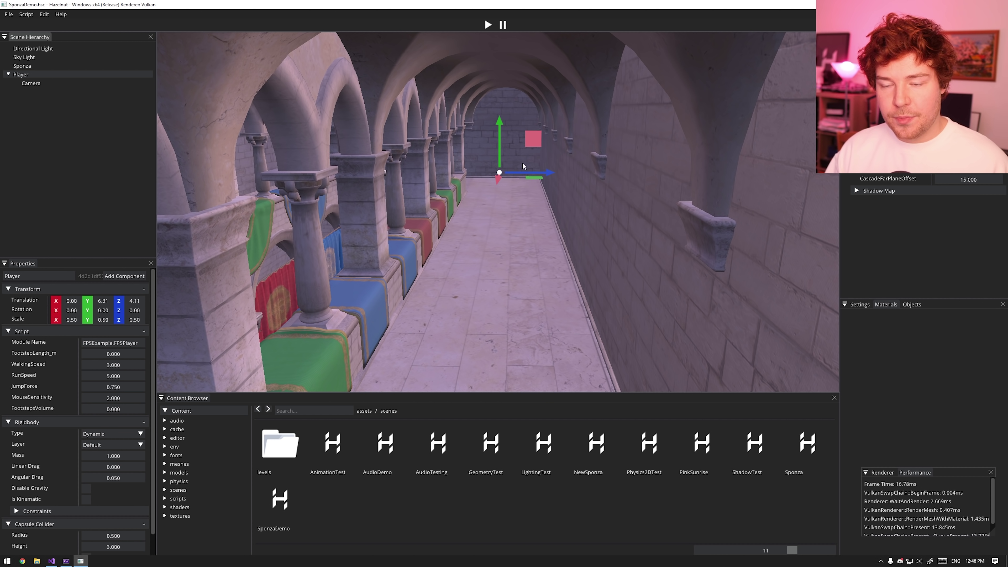
click(859, 305)
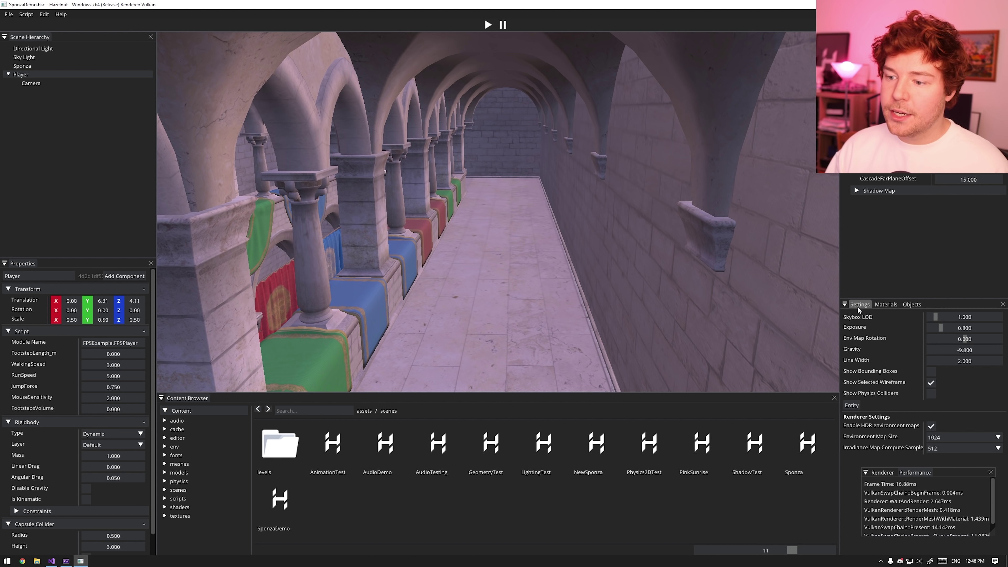
click(931, 394)
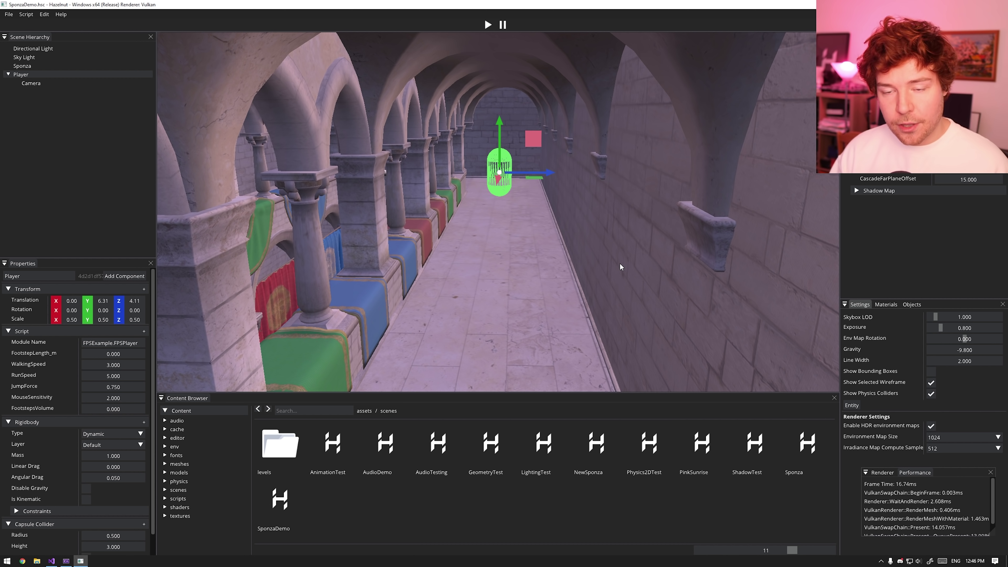
alt+drag(645, 229, 627, 274)
mouse_move(637, 308)
alt+mouse_down()
mouse_move(638, 291)
mouse_move(637, 311)
alt+mouse_up()
alt+drag(621, 275, 603, 306)
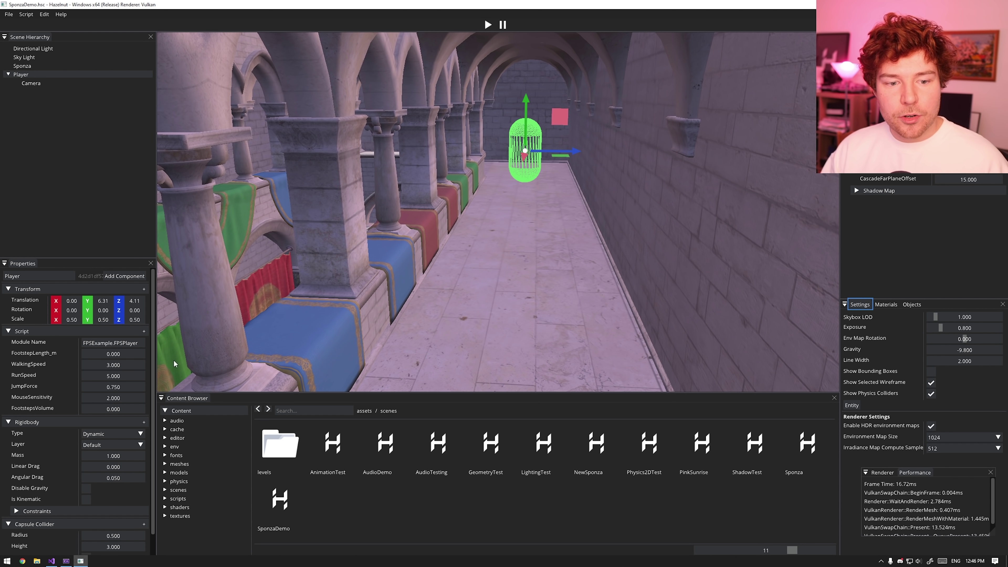
Examine the Player's script, rigidbody and capsule collider settings while toggling its translation gizmo on and off.
key(q)
scroll(154, 366, down, 1)
key(w)
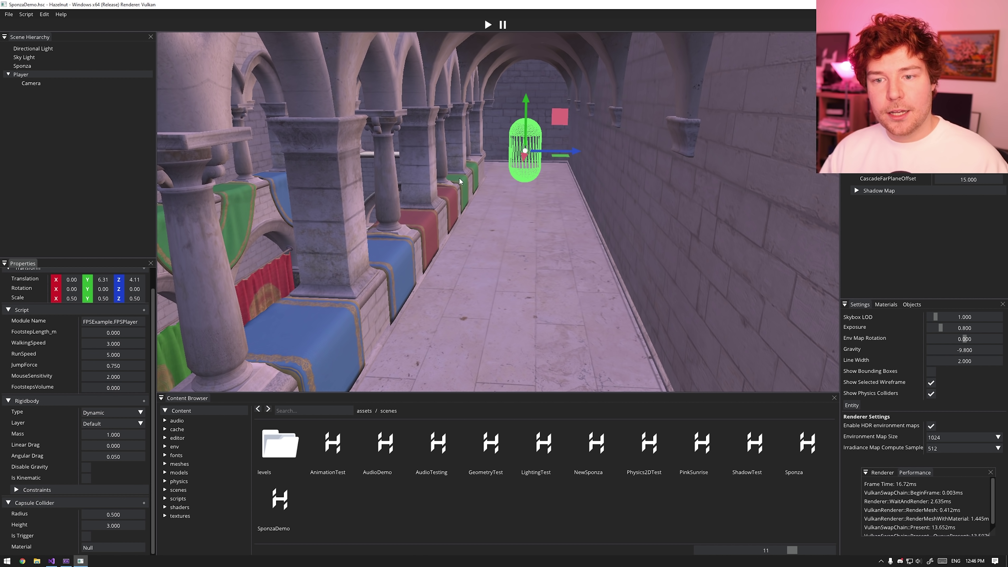
key(q)
key(w)
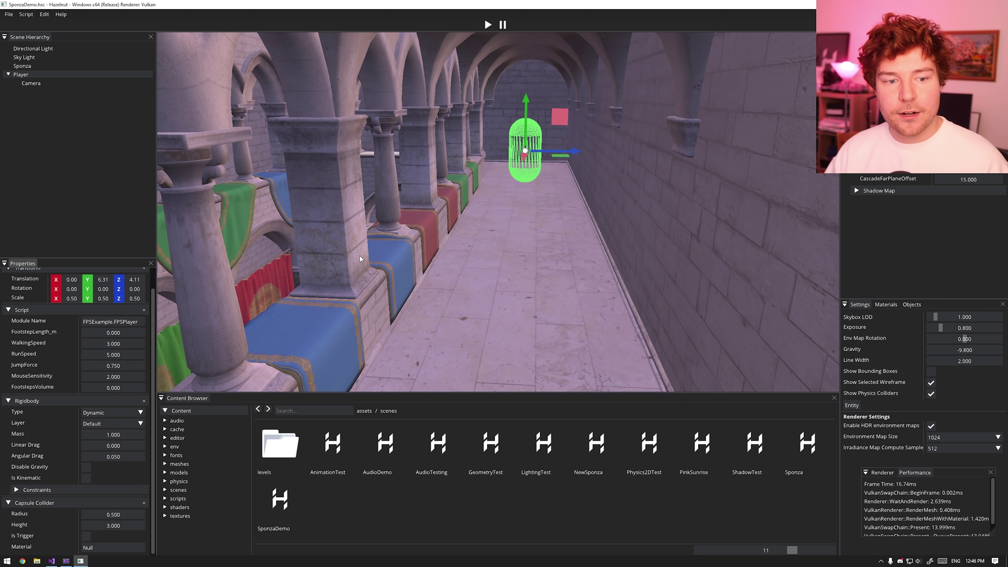
key(q)
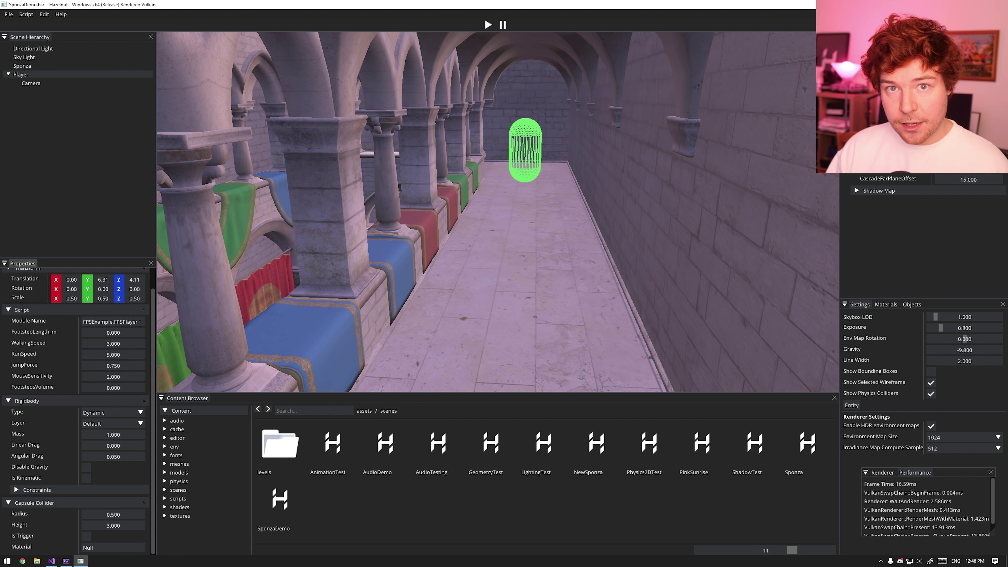
key(w)
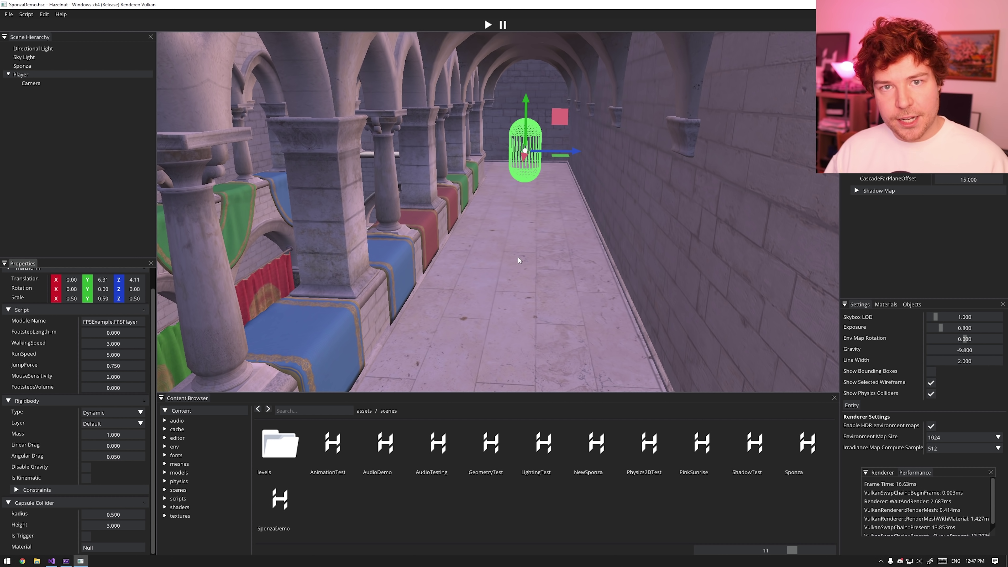
key(q)
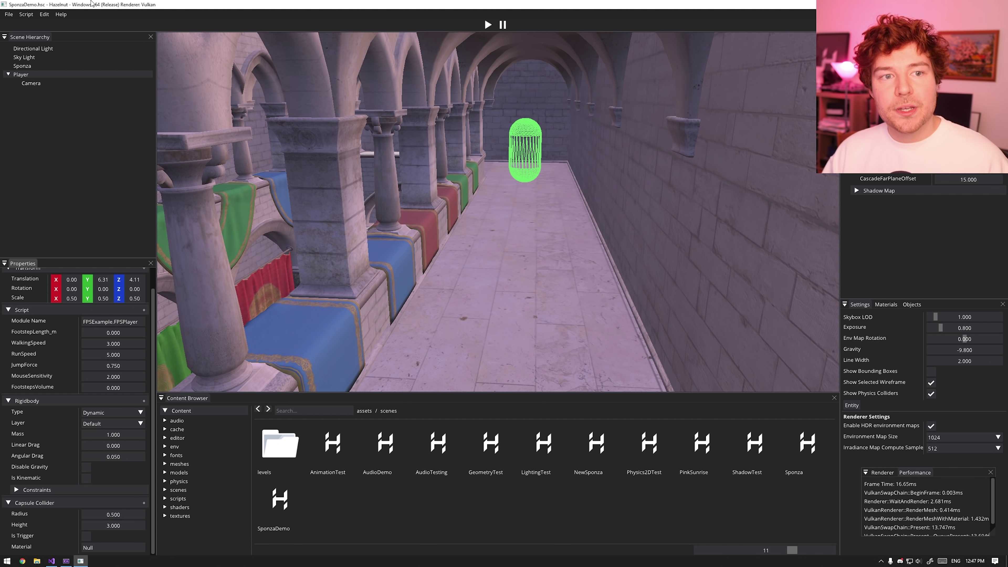
key(w)
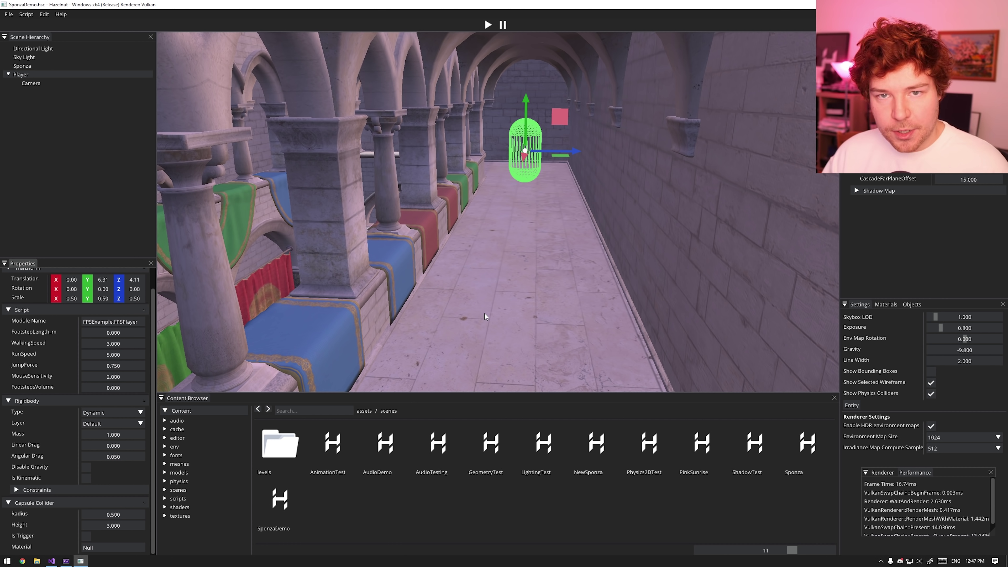
Disable the display of physics colliders and show the Player's translation gizmo.
key(q)
click(931, 393)
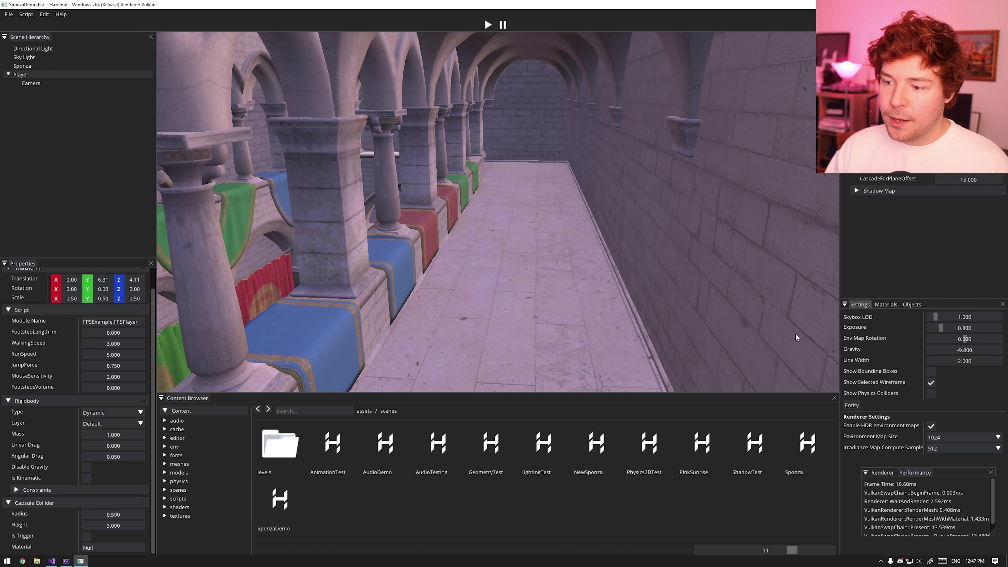
key(w)
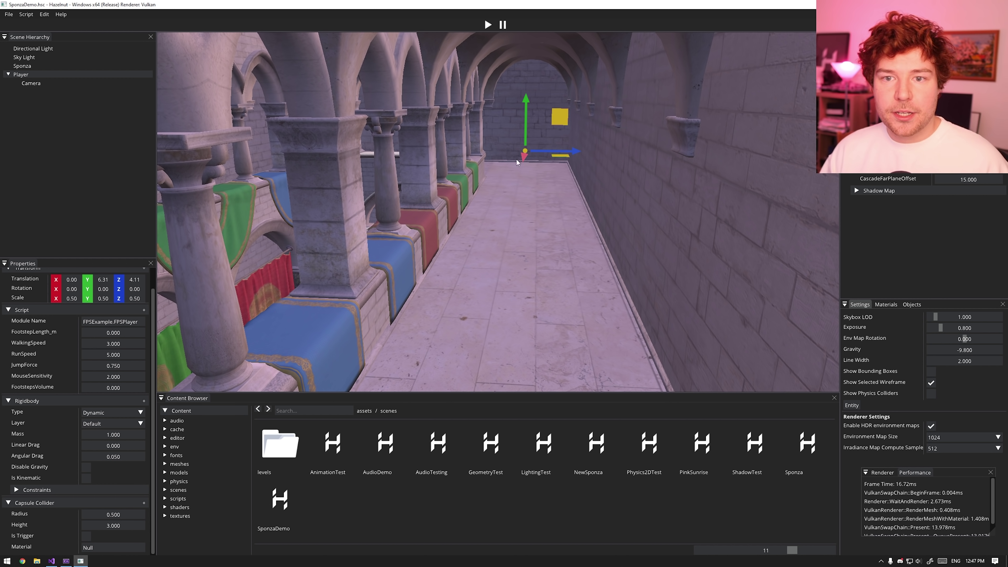
Play the scene, walk the player from the upper corridor down into the courtyard, and release the captured mouse cursor.
click(488, 24)
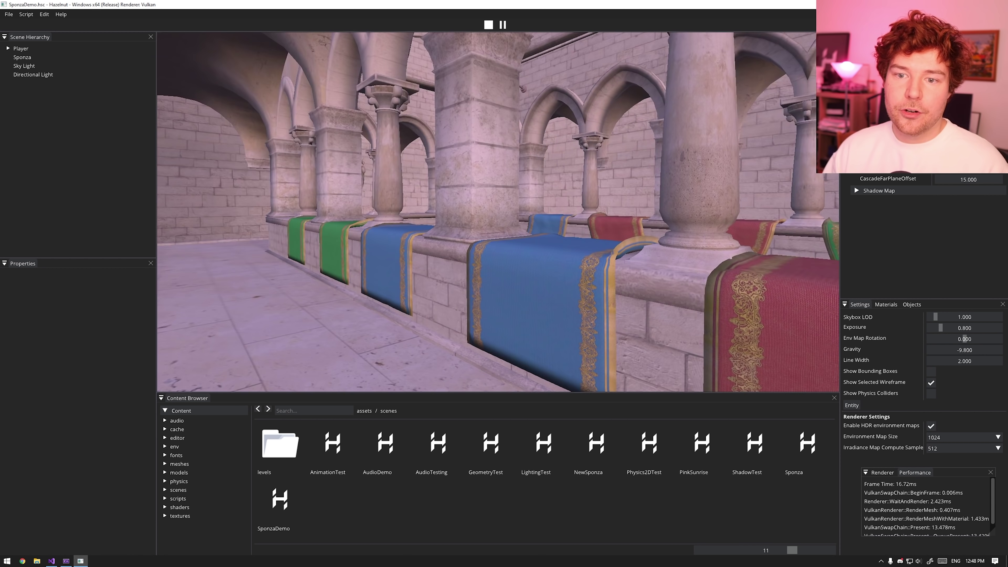
key(w)
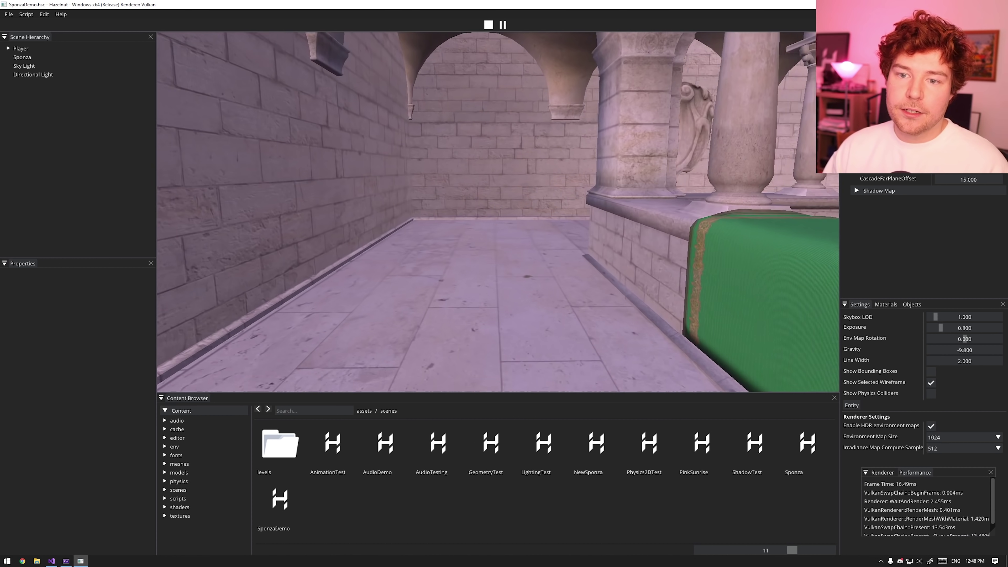
key(w)
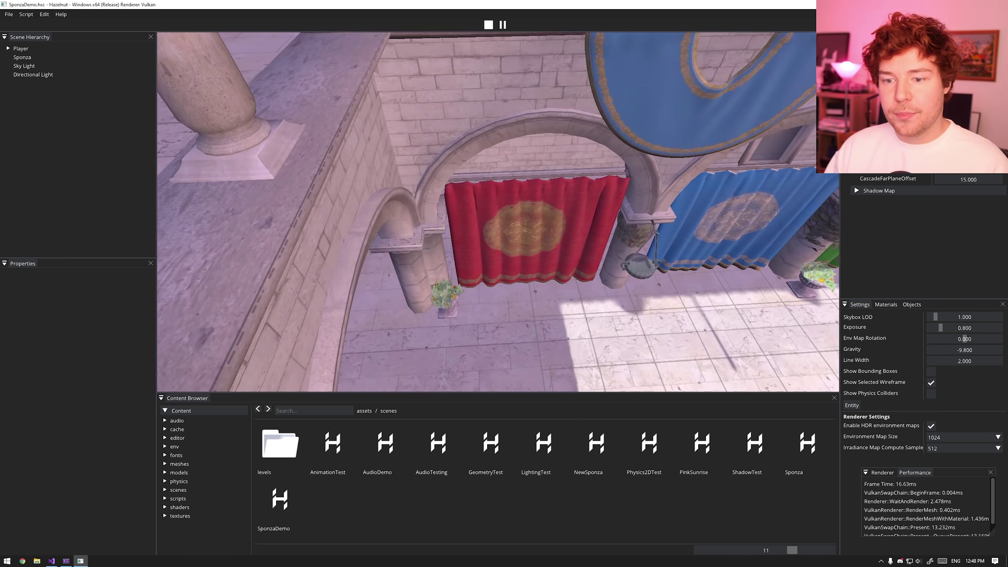
key(w)
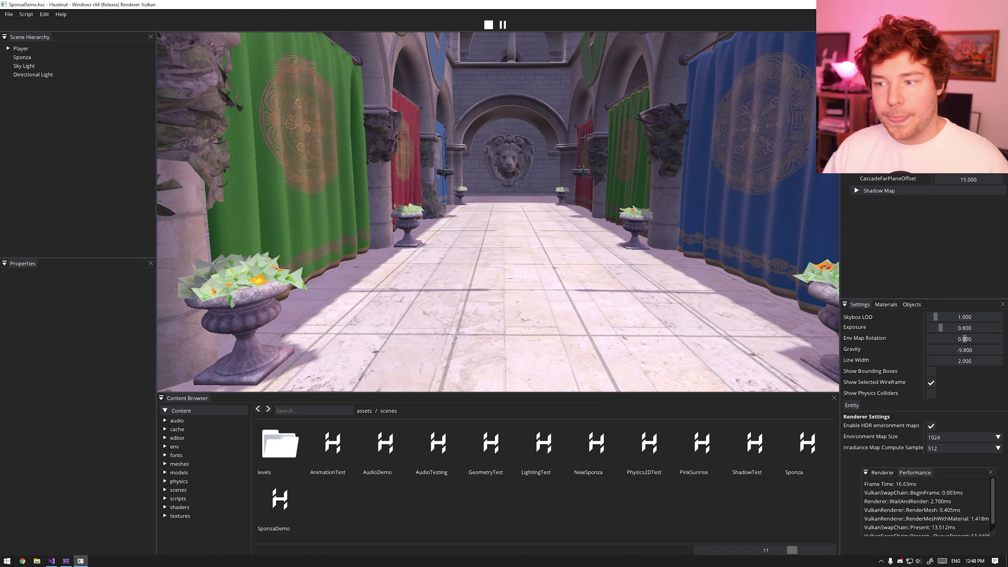
click(577, 196)
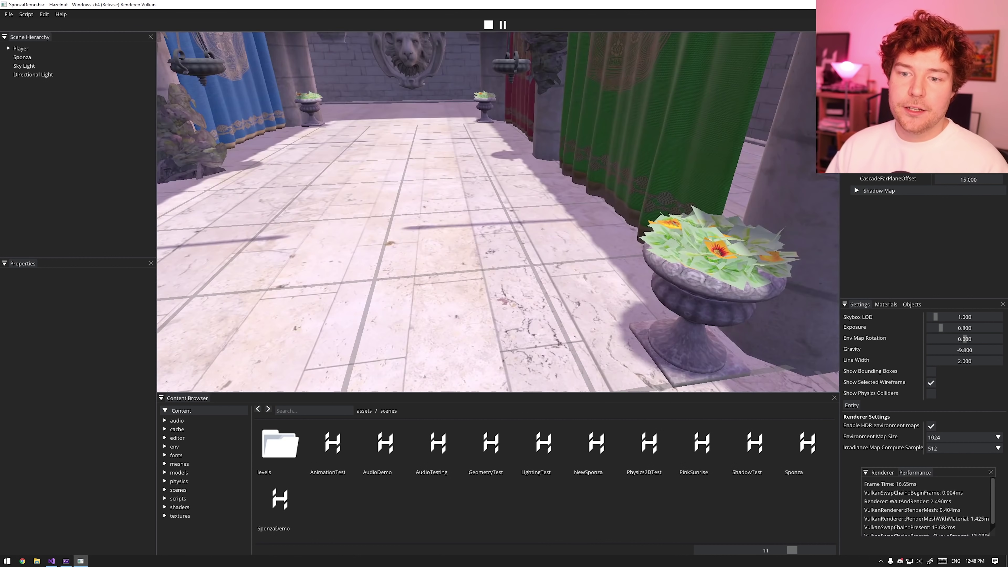
key(Escape)
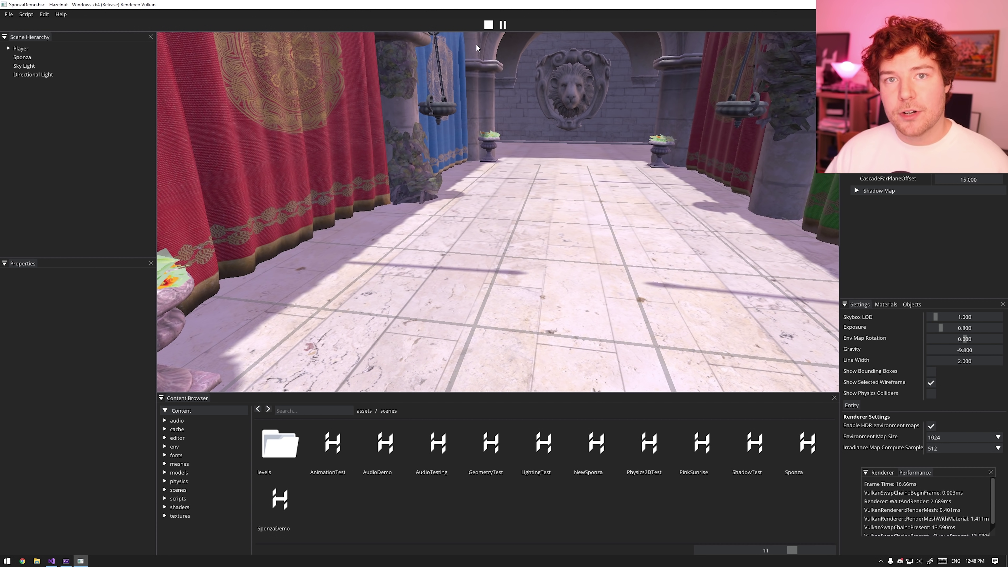
Stop playing the scene and create a 3D torus entity over the courtyard.
click(488, 24)
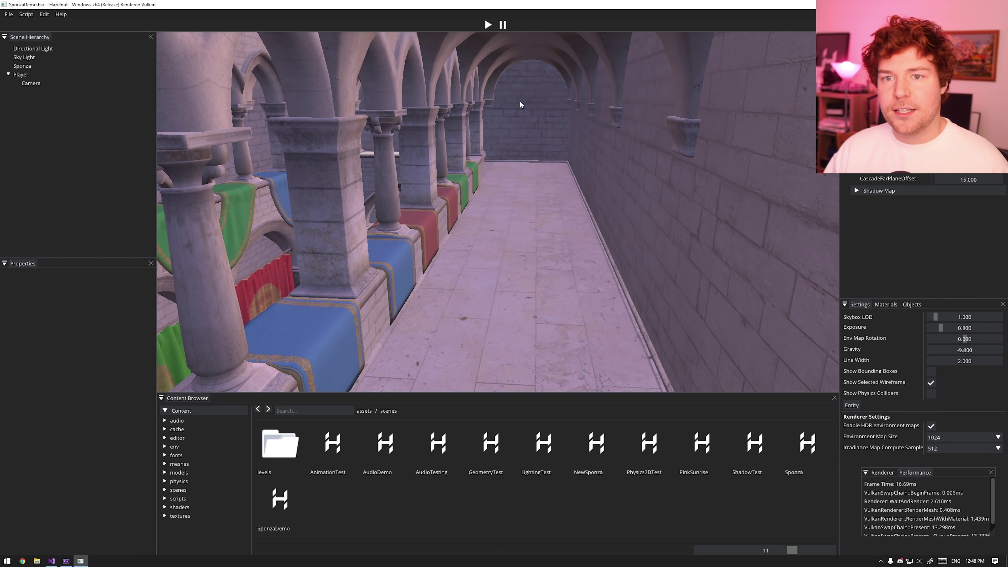
alt+drag(691, 159, 688, 193)
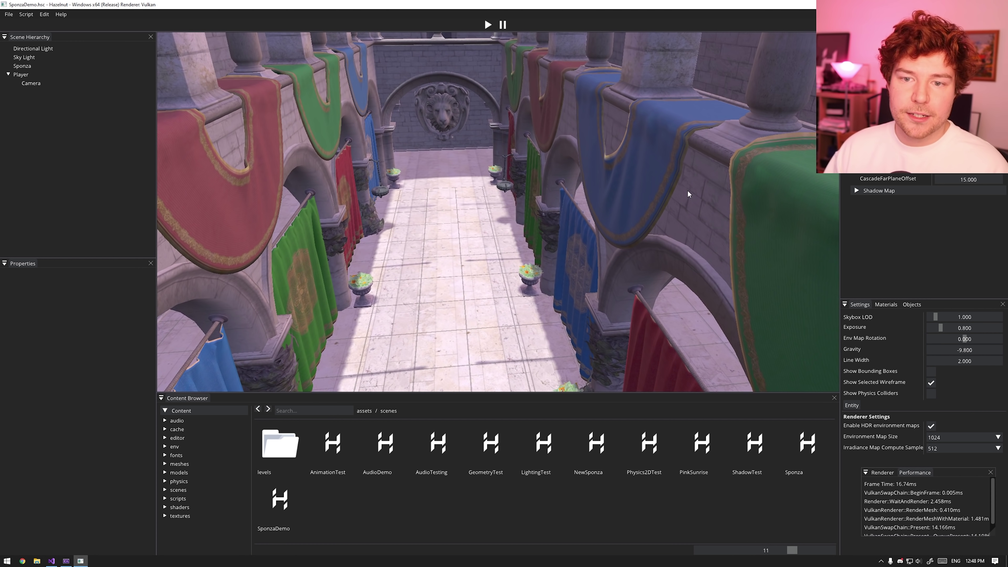
right_click(77, 151)
mouse_move(89, 154)
mouse_move(135, 171)
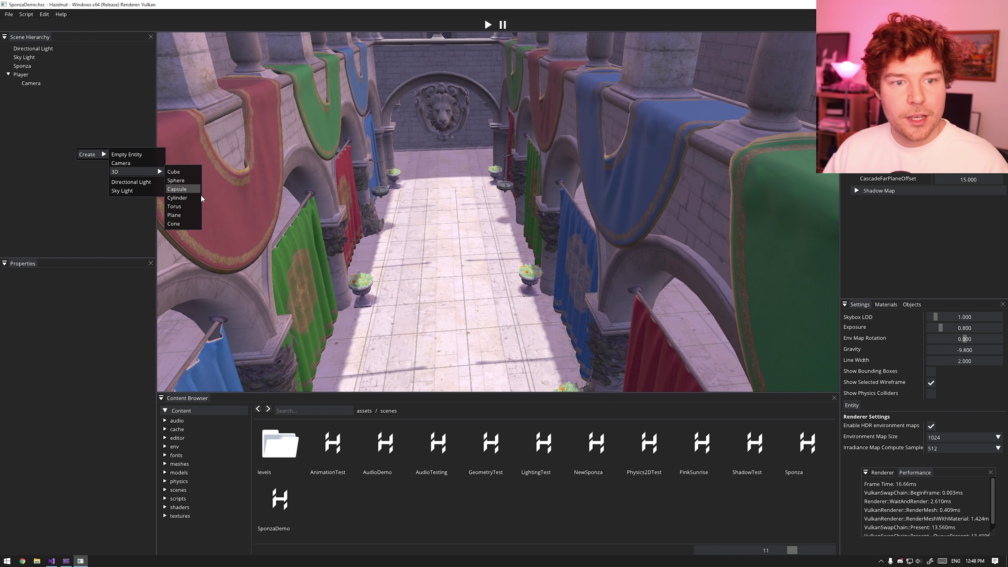
click(188, 207)
Remove the torus's Mesh Collider and transform it to translation Y 3.25, rotation 33.29, -12.19, 17.83 and uniform scale 2.60.
click(149, 355)
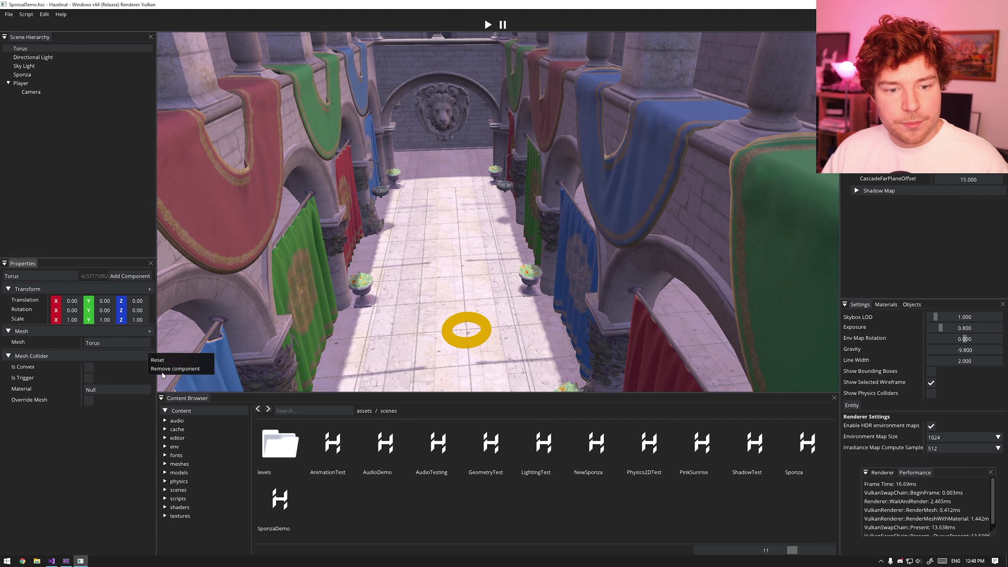
click(165, 370)
drag(460, 316, 478, 180)
key(e)
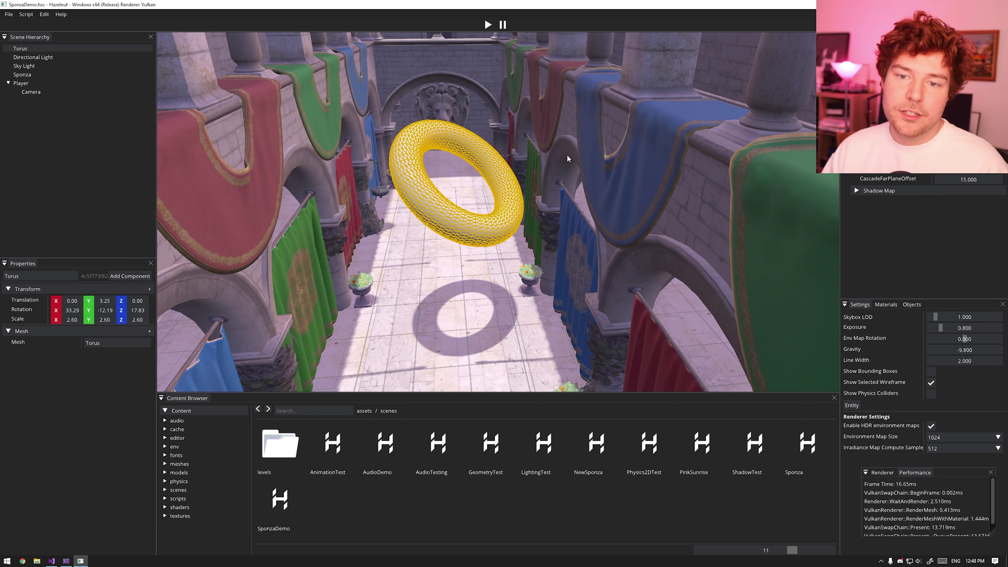
Disable the wireframe display of the selected entity so the torus is drawn with its plain shaded surface.
alt+drag(568, 158, 493, 211)
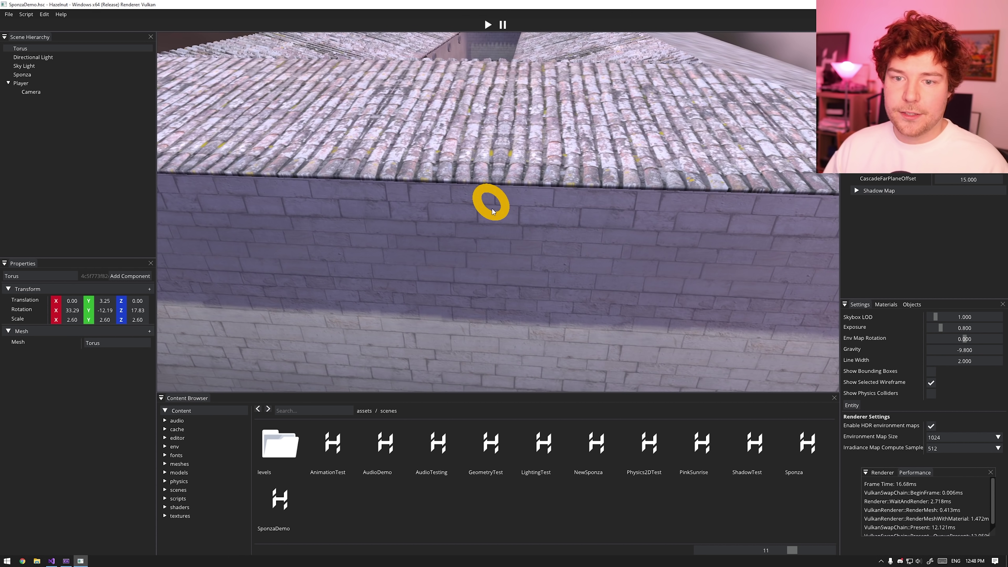
scroll(490, 230, up, 4)
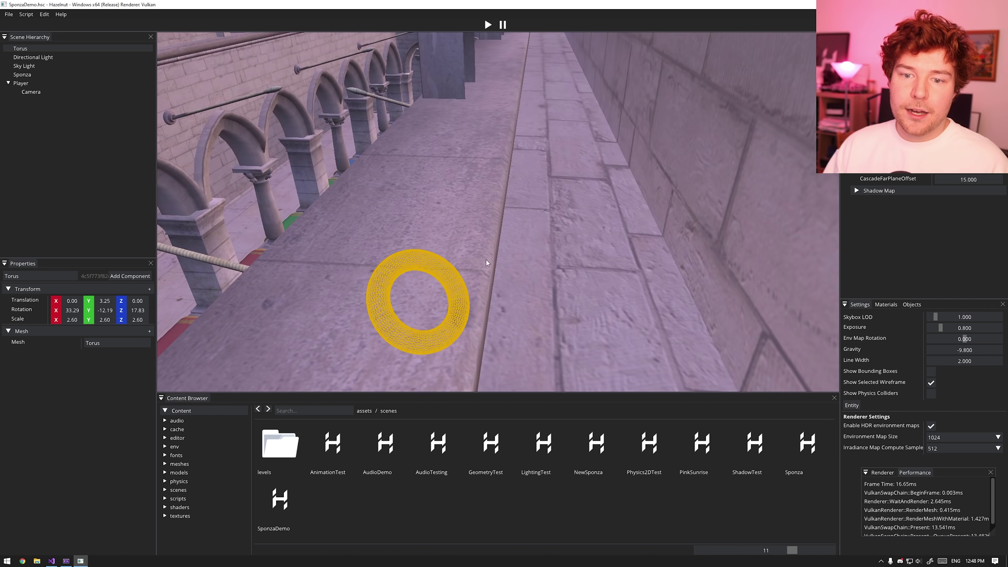
alt+drag(487, 263, 491, 189)
click(931, 382)
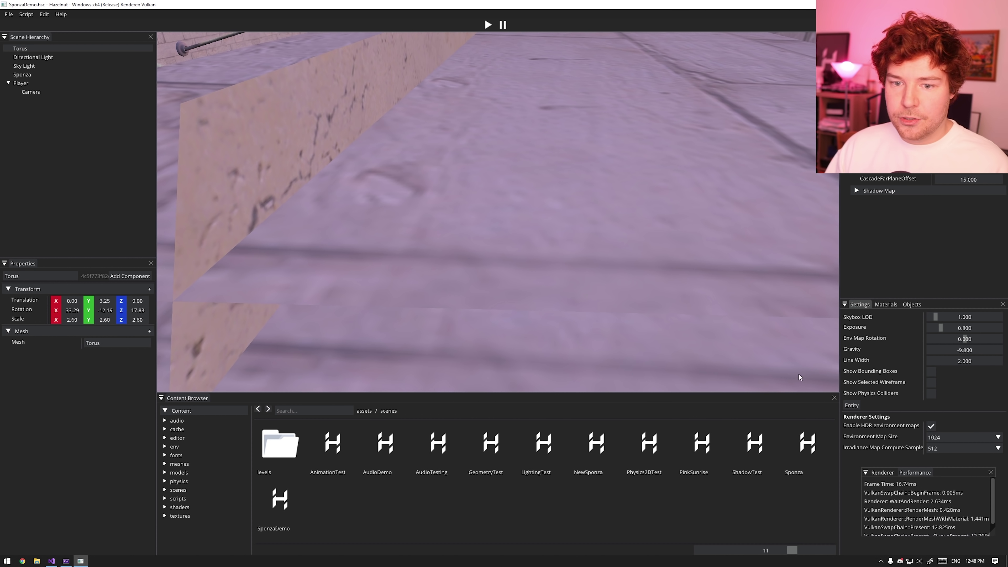
scroll(639, 171, down, 5)
alt+drag(639, 171, 496, 183)
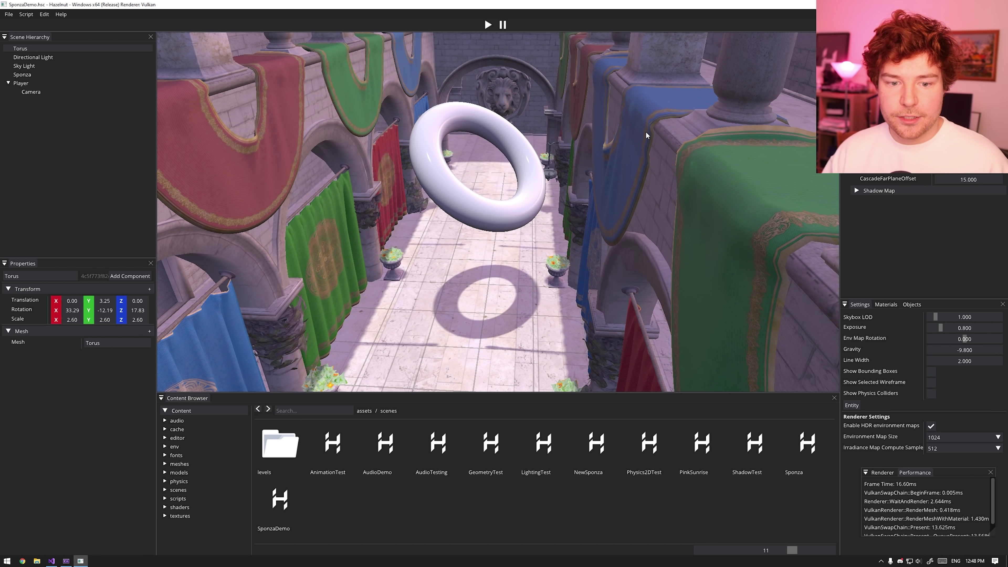
Switch to Visual Studio and stop debugging the running Hazelnut editor.
click(52, 561)
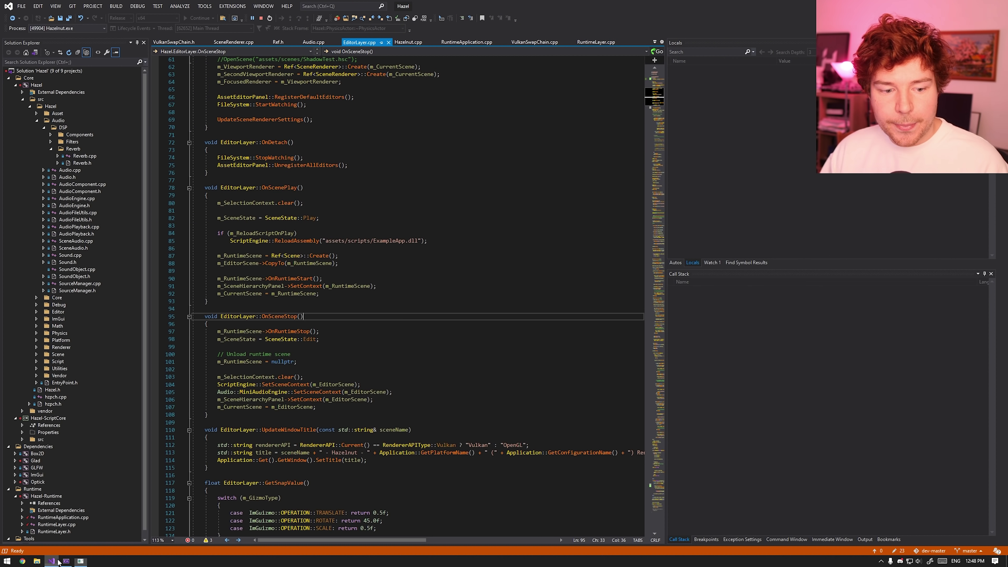
click(373, 302)
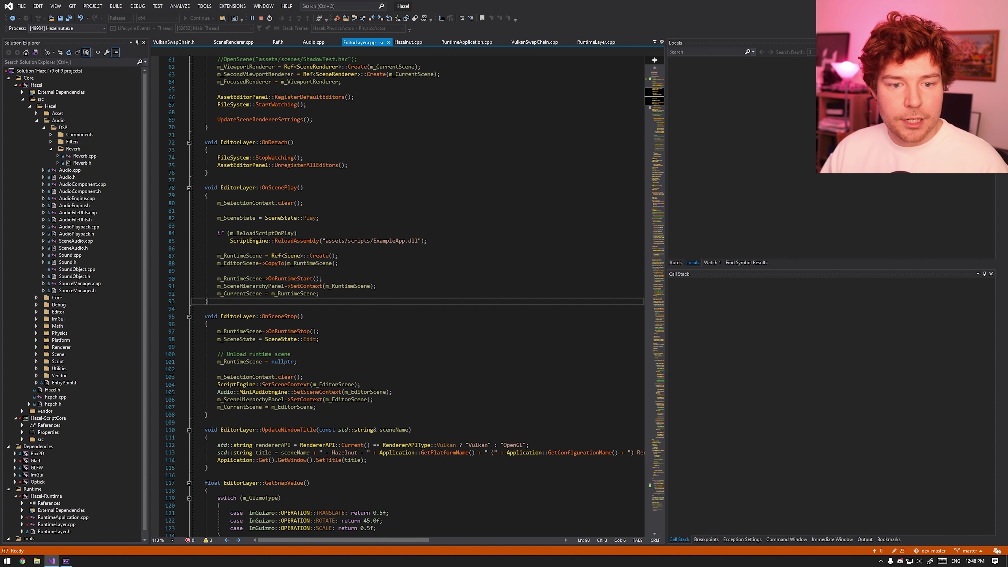
key(shift+F5)
Set Hazel-Runtime as the startup project and run it without debugging, dismissing the debug console once the program has exited.
click(42, 487)
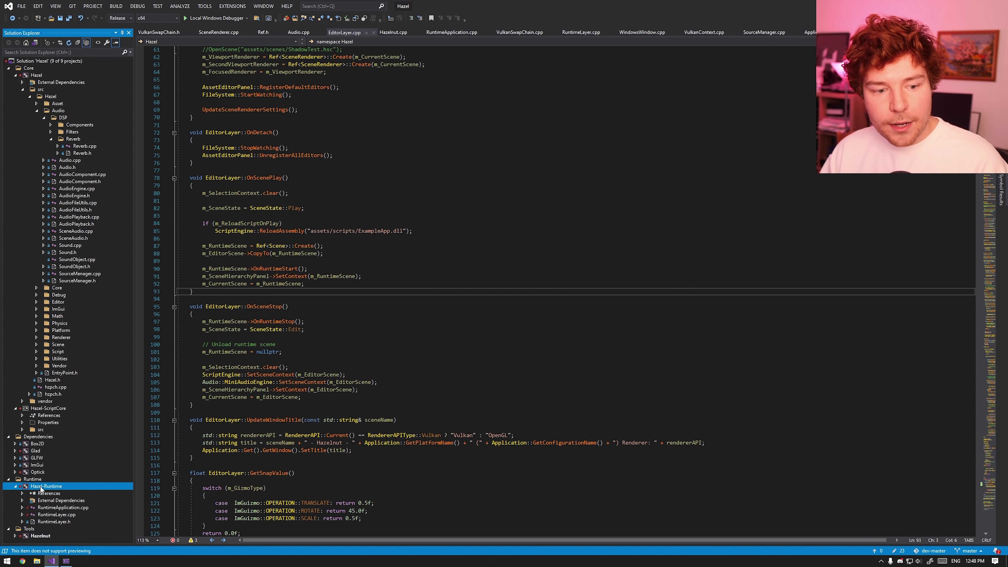
right_click(44, 489)
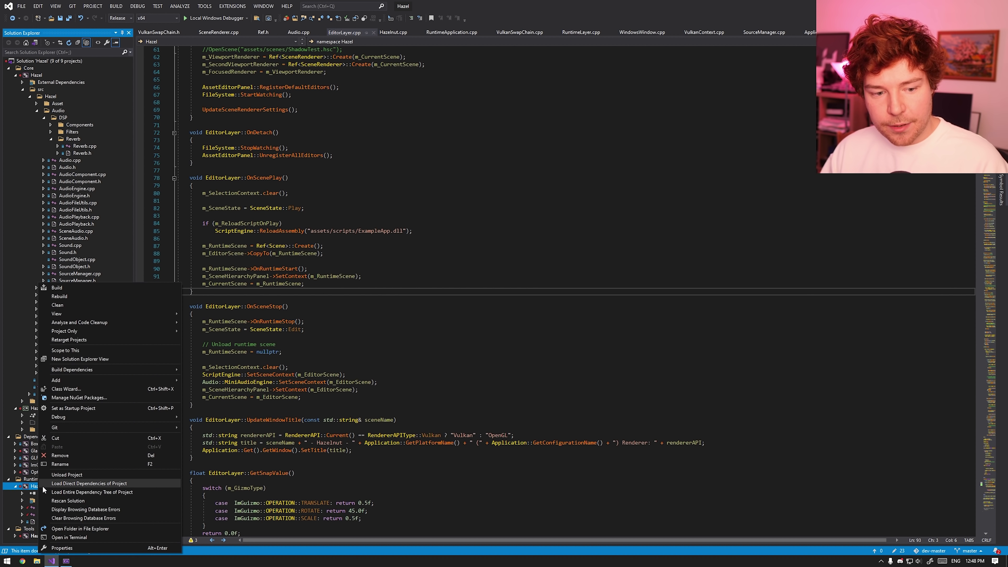
click(73, 407)
key(ctrl+F5)
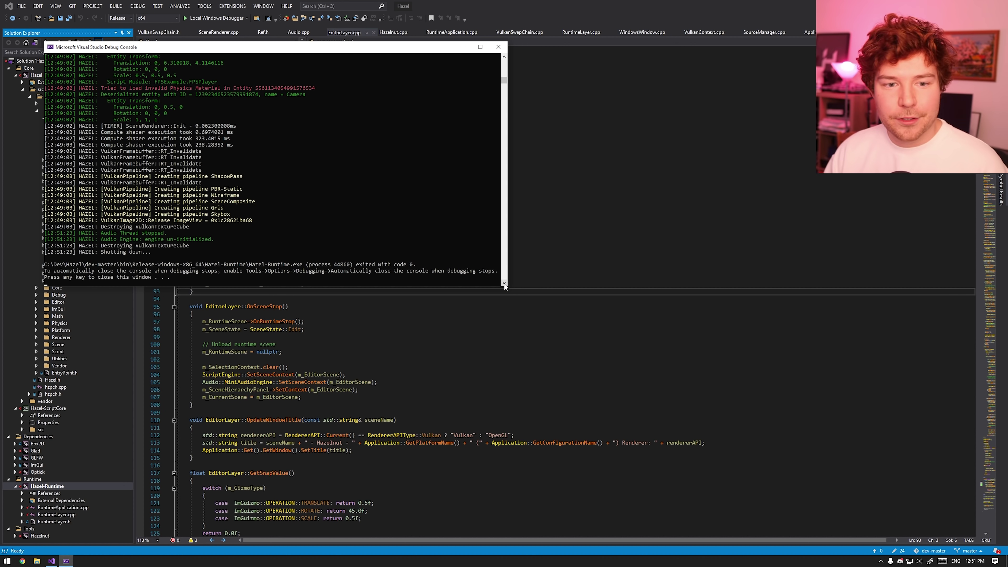
click(344, 220)
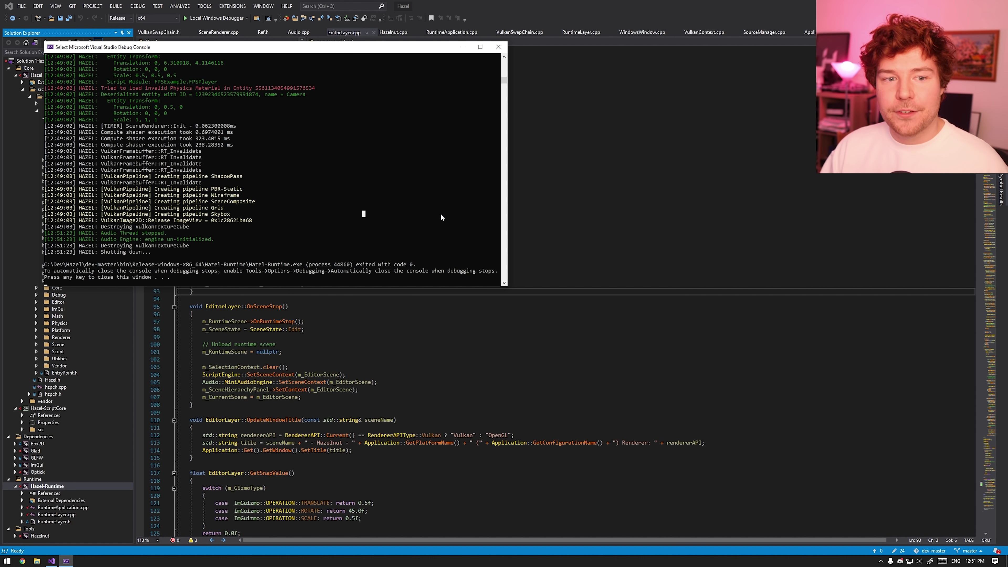
key(Return)
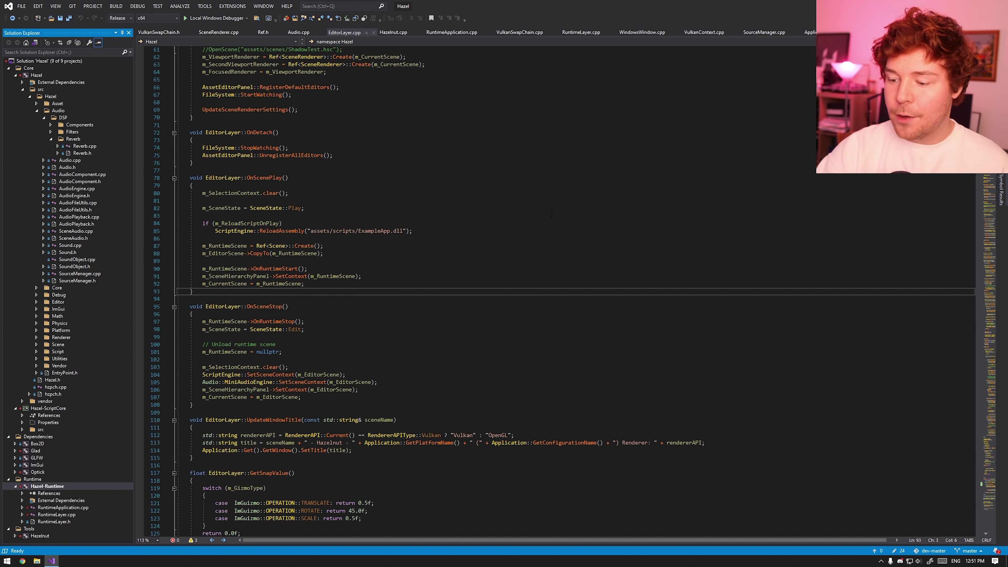